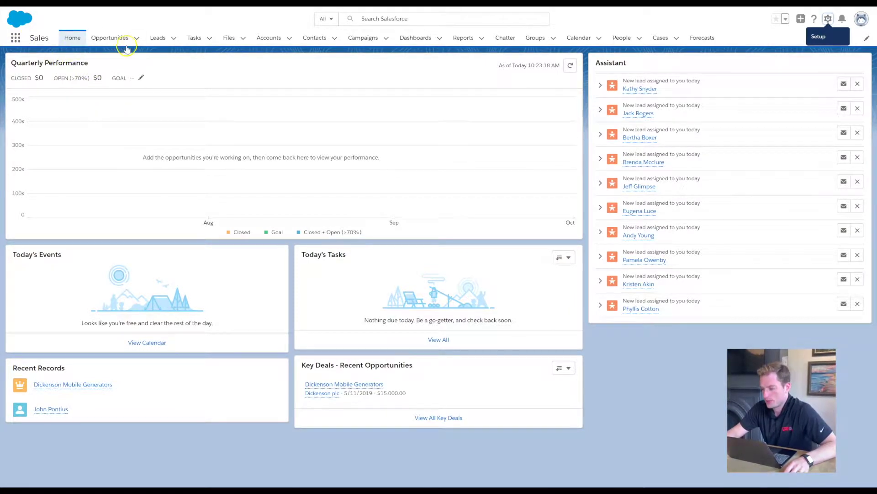
Step: Go into Setup and find Object Manager through a Quick Find search for 'ject'
{"action": "left_click", "coordinate": [828, 20]}
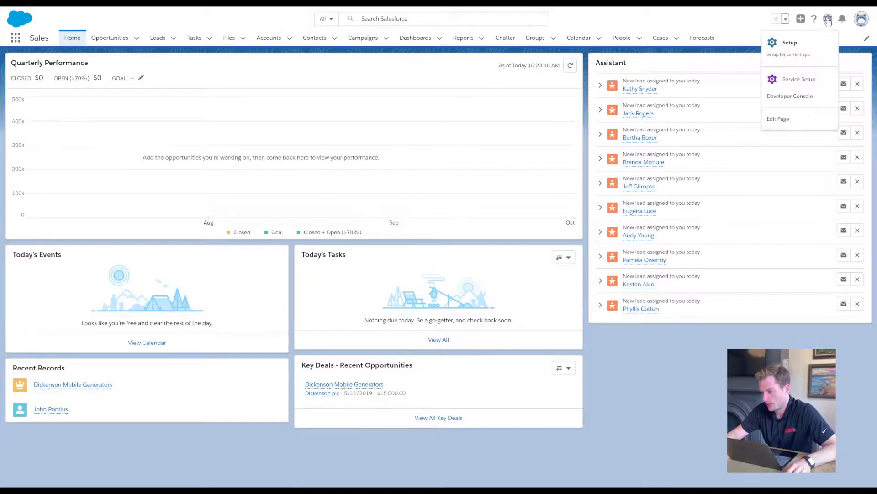
{"action": "left_click", "coordinate": [797, 41]}
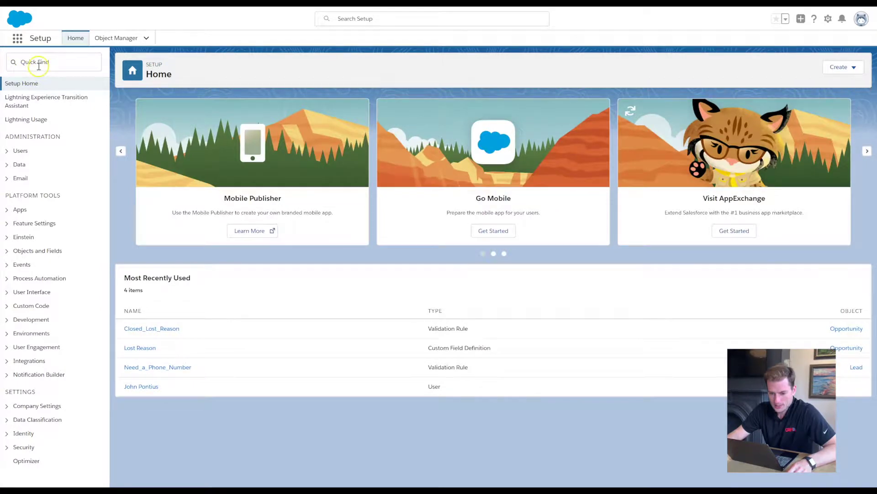
{"action": "left_click", "coordinate": [39, 66]}
{"action": "type", "text": "ob"}
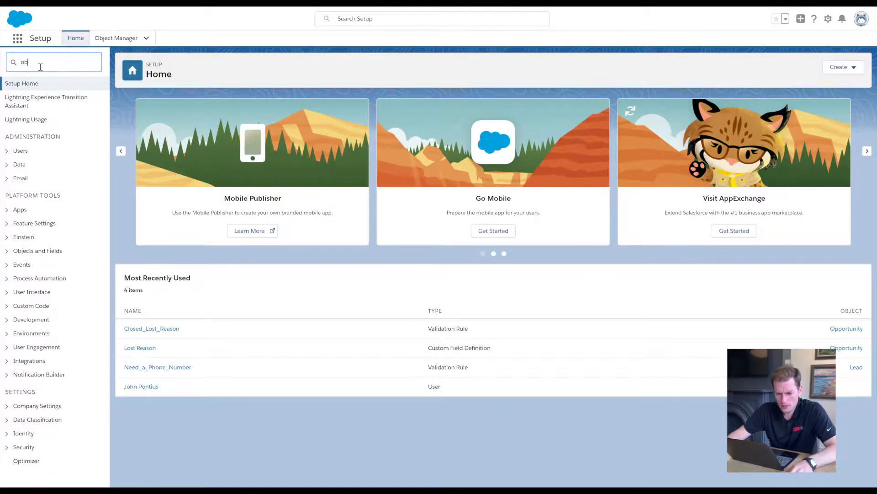
{"action": "type", "text": "ject"}
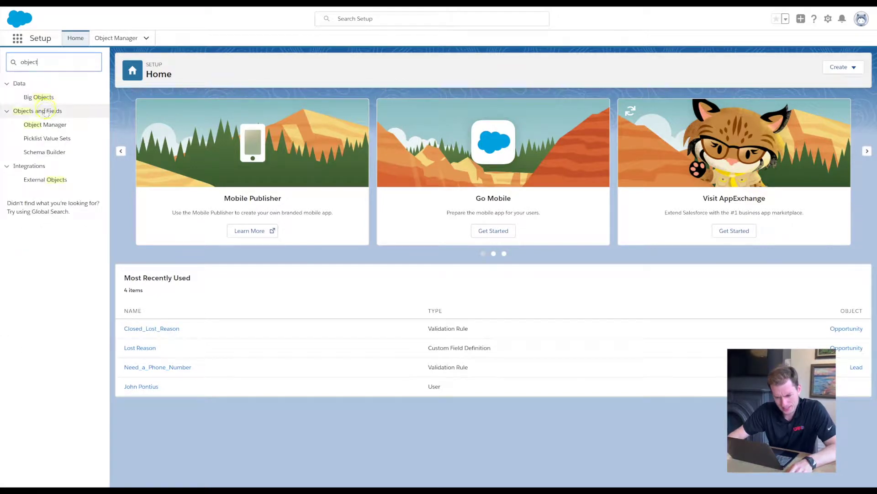
{"action": "left_click", "coordinate": [45, 126]}
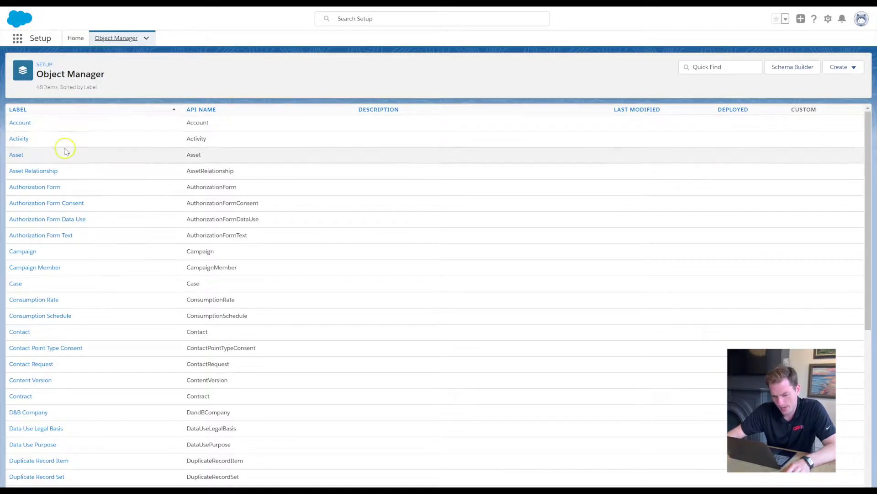
Step: Open the Lead object's Fields & Relationships and start a new custom field
{"action": "scroll", "coordinate": [78, 214], "scroll_direction": "down", "scroll_amount": 3}
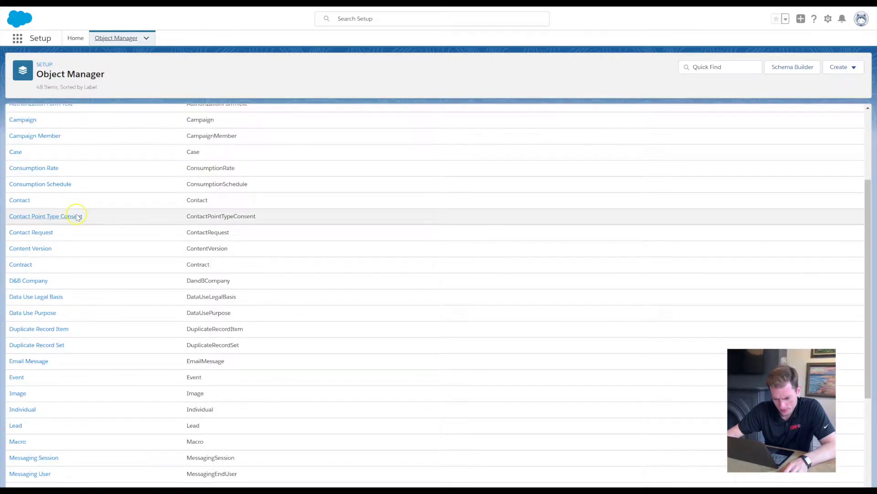
{"action": "scroll", "coordinate": [77, 216], "scroll_direction": "down", "scroll_amount": 3}
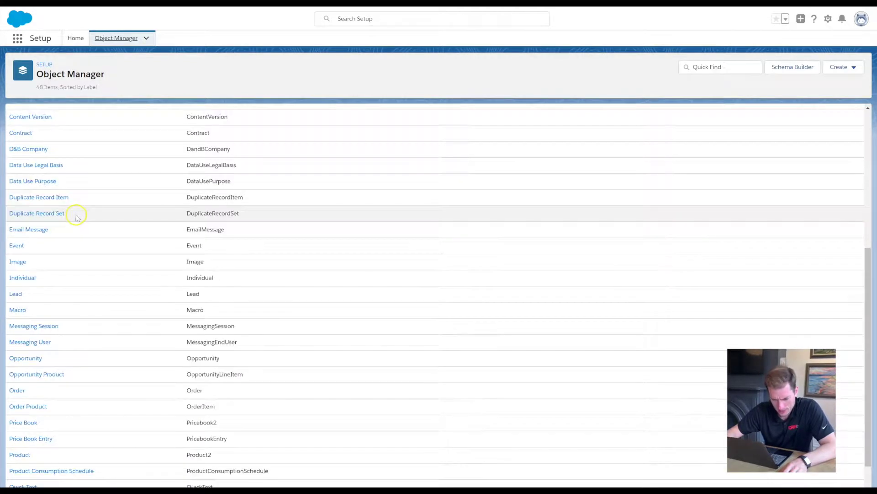
{"action": "left_click", "coordinate": [15, 294]}
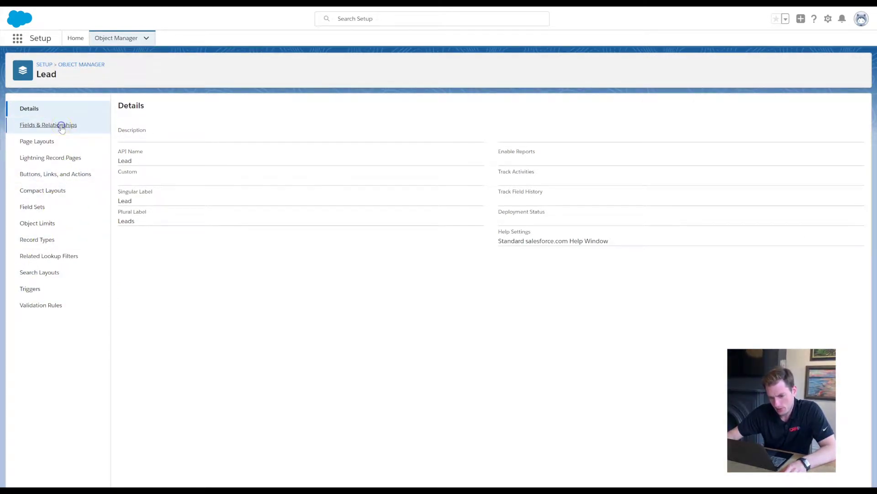
{"action": "left_click", "coordinate": [62, 125]}
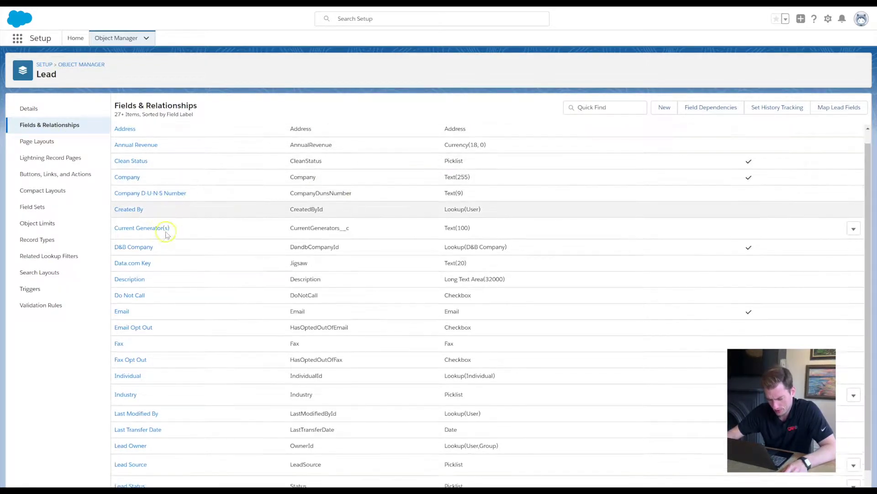
{"action": "scroll", "coordinate": [167, 231], "scroll_direction": "down", "scroll_amount": 4}
{"action": "scroll", "coordinate": [171, 216], "scroll_direction": "up", "scroll_amount": 4}
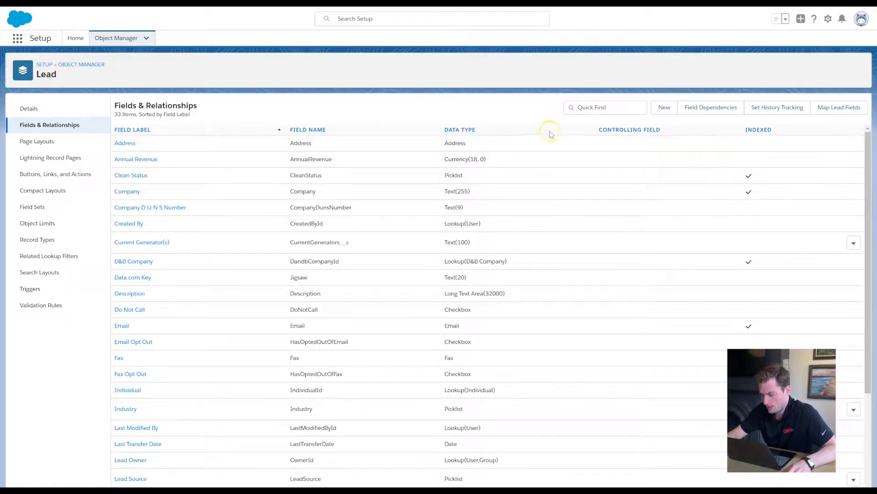
{"action": "left_click", "coordinate": [664, 108]}
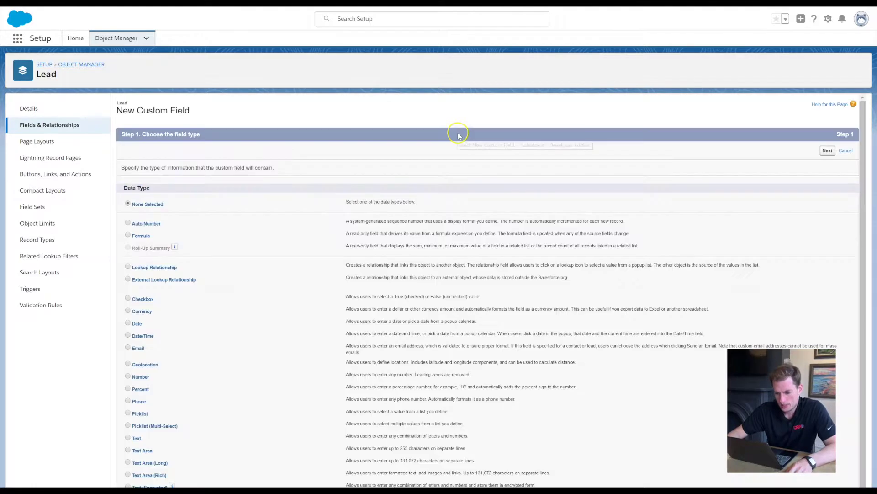
Step: Make the new Lead field a Picklist labelled Cookie with manually entered values
{"action": "scroll", "coordinate": [233, 271], "scroll_direction": "down", "scroll_amount": 1}
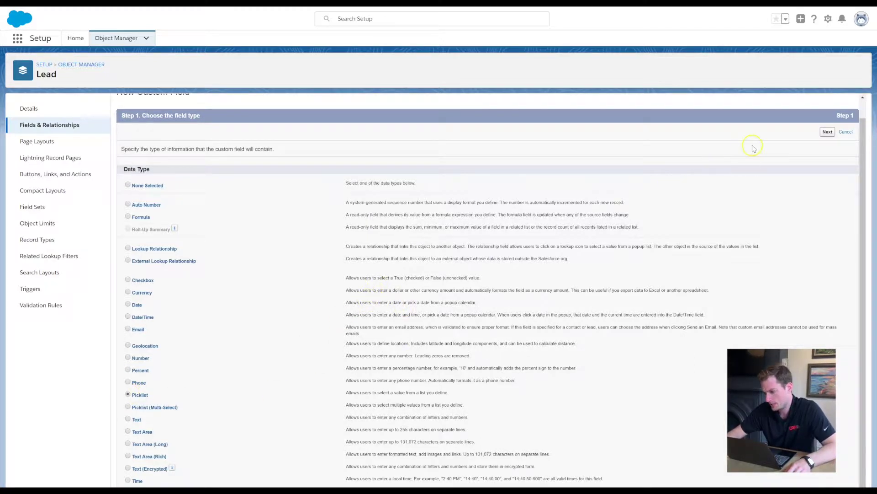
{"action": "left_click", "coordinate": [826, 132]}
{"action": "type", "text": "Cookie"}
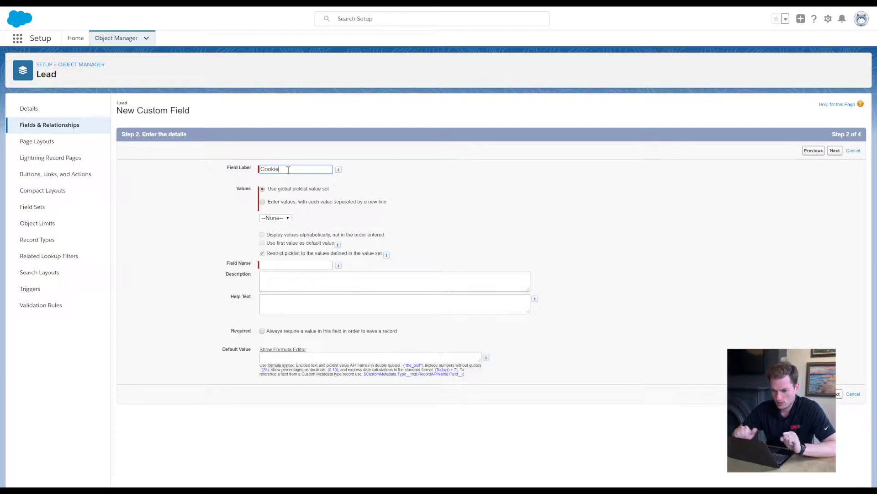
{"action": "left_click", "coordinate": [243, 168]}
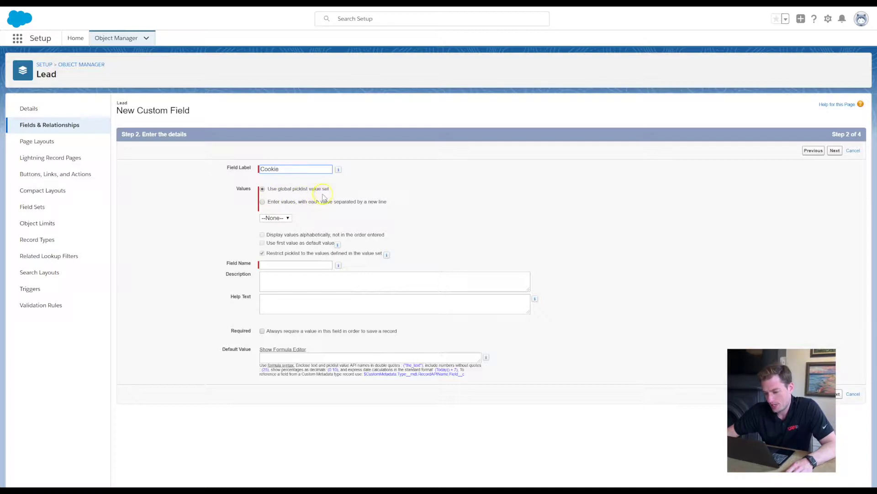
{"action": "left_click", "coordinate": [262, 202]}
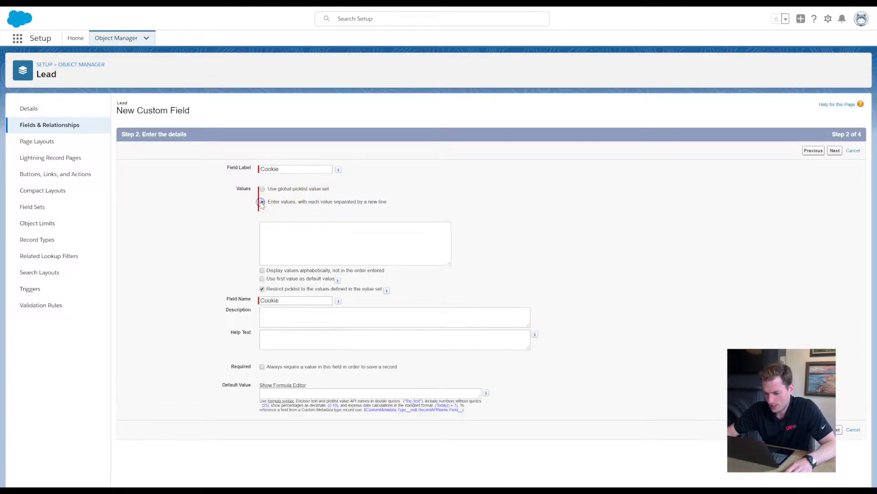
Step: Give the Cookie picklist the values Chocolate Chip, Sugar Cookie and Oatmeal, restricted to those
{"action": "left_click", "coordinate": [287, 236]}
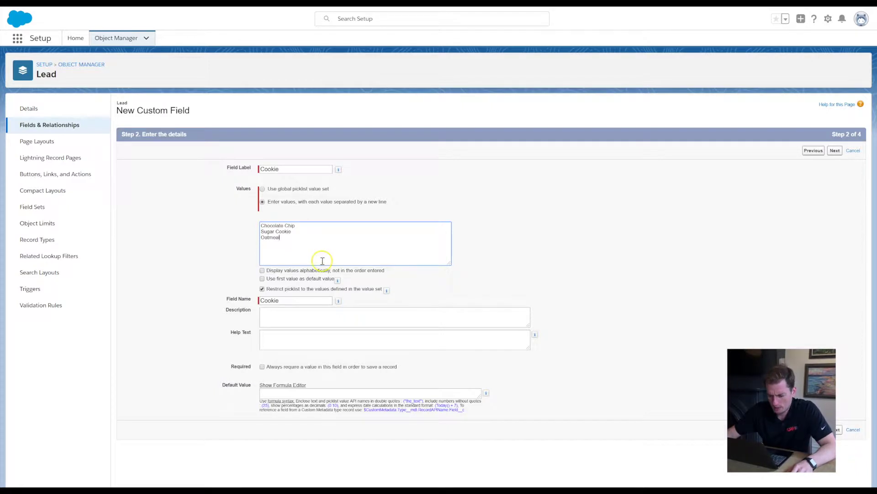
{"action": "left_click", "coordinate": [297, 317]}
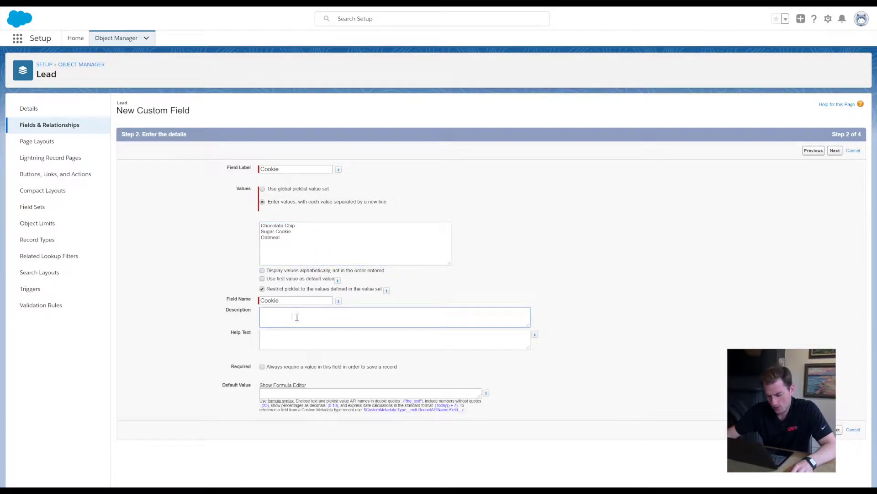
{"action": "left_click", "coordinate": [287, 338]}
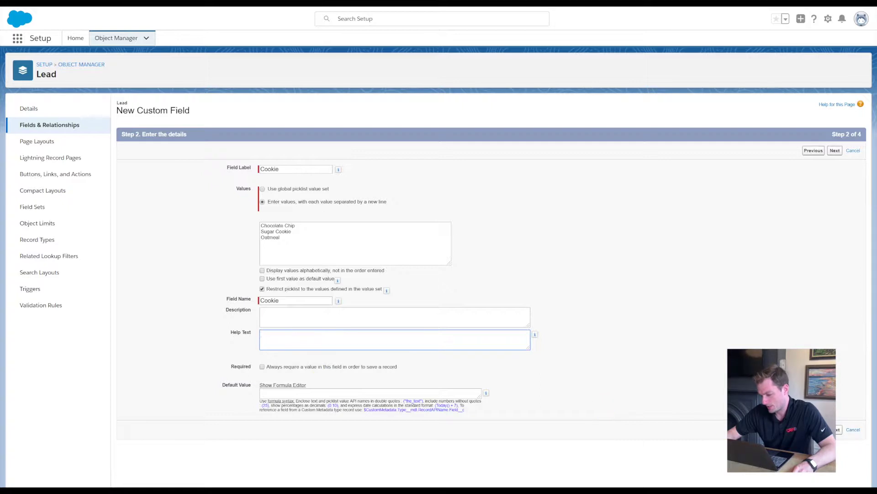
{"action": "left_click", "coordinate": [838, 430]}
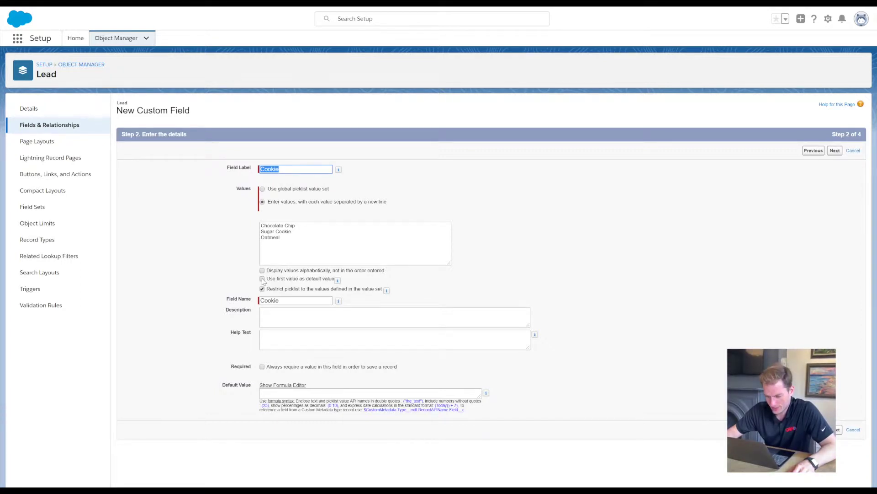
{"action": "left_click", "coordinate": [263, 289]}
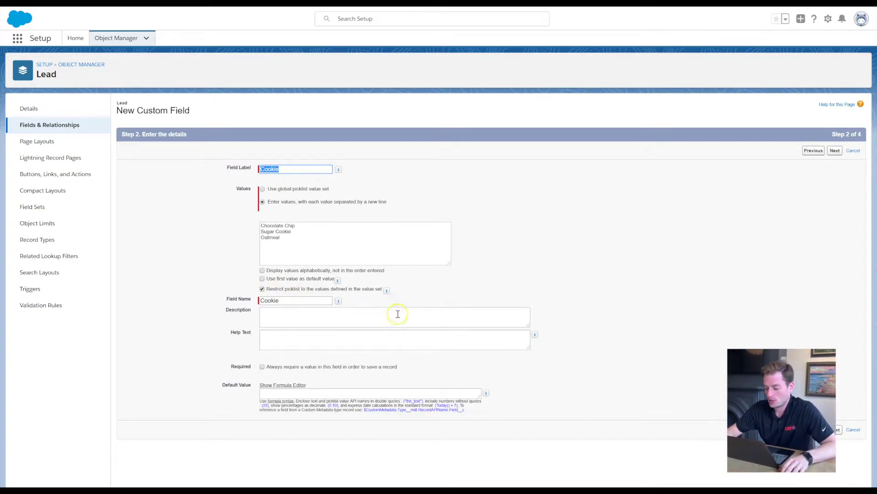
Step: Make Cookie visible to Analytics Cloud Security User, keep all four page layouts, and save
{"action": "left_click", "coordinate": [837, 432]}
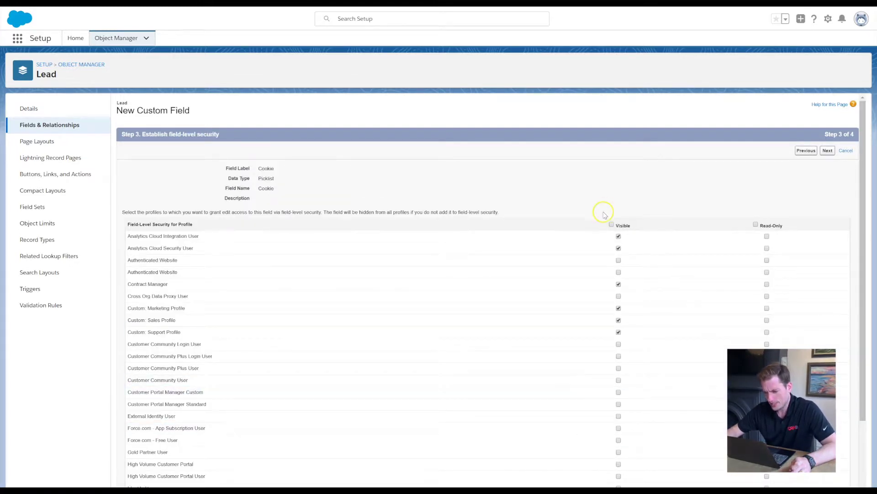
{"action": "left_click", "coordinate": [619, 247]}
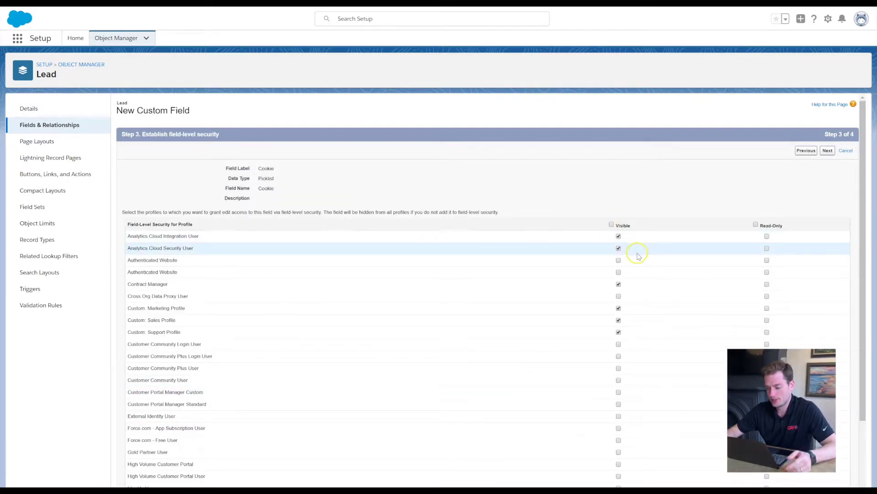
{"action": "scroll", "coordinate": [635, 245], "scroll_direction": "down", "scroll_amount": 3}
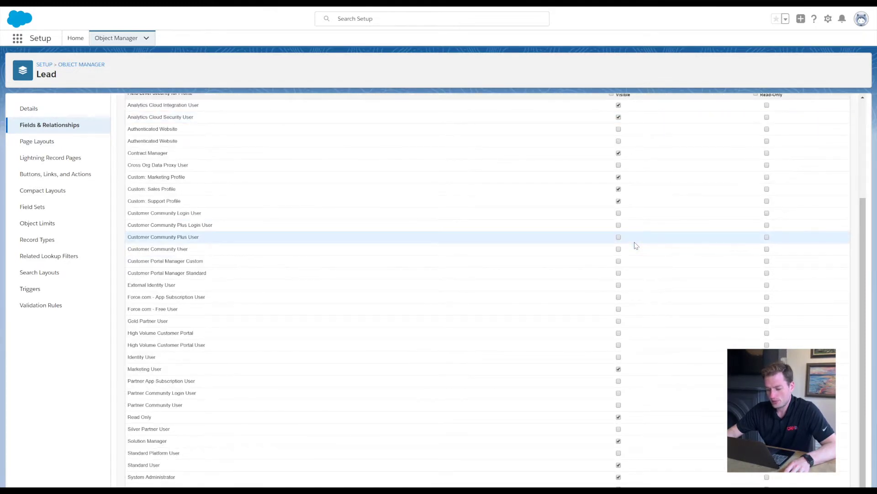
{"action": "scroll", "coordinate": [589, 339], "scroll_direction": "up", "scroll_amount": 3}
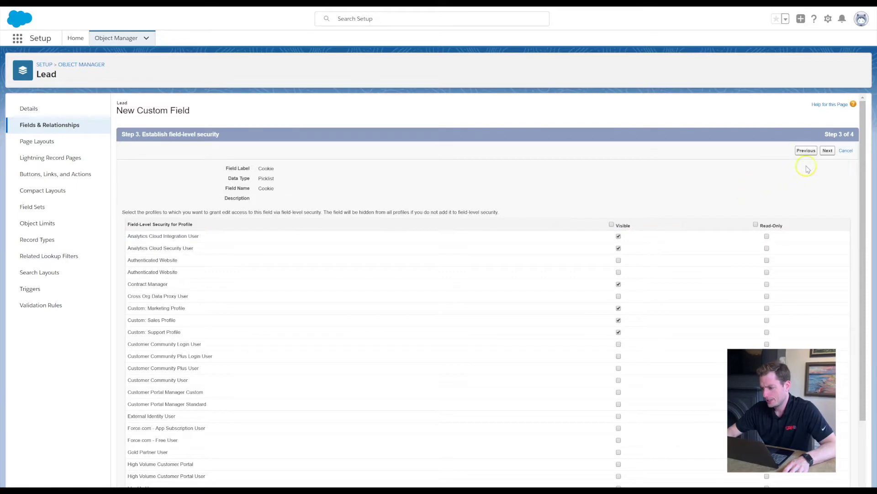
{"action": "left_click", "coordinate": [828, 151]}
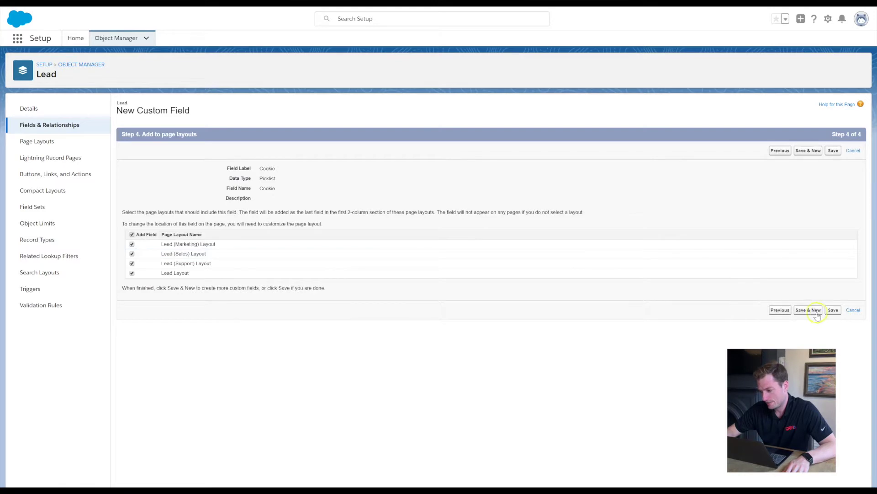
{"action": "left_click", "coordinate": [836, 315]}
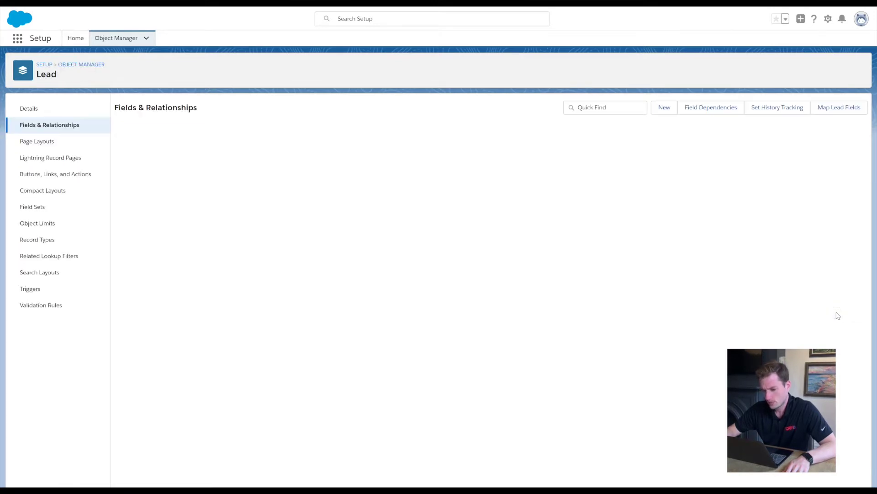
Step: Open Leads from the App Launcher, switch to All Open Leads, and open Bertha Boxer
{"action": "left_click", "coordinate": [74, 39]}
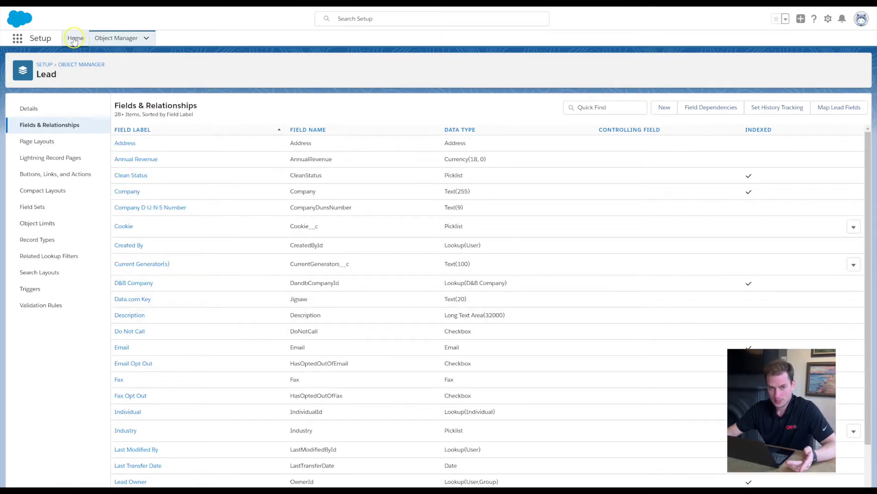
{"action": "left_click", "coordinate": [18, 40]}
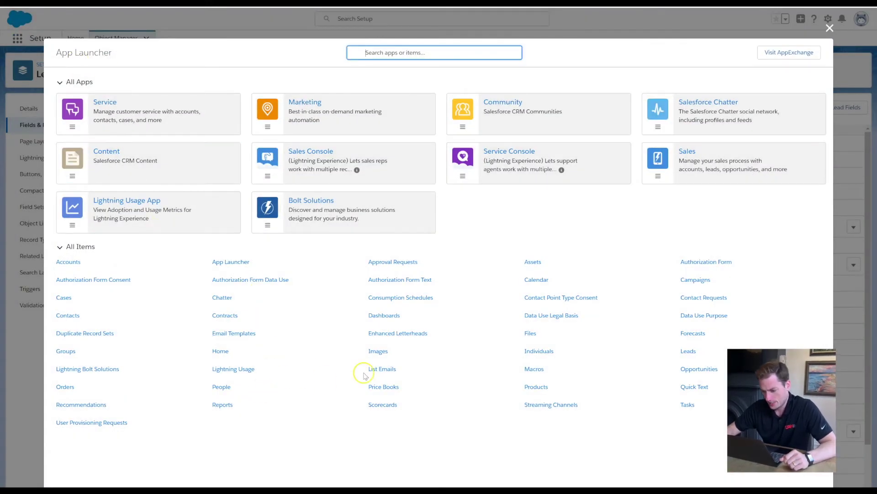
{"action": "left_click", "coordinate": [683, 353]}
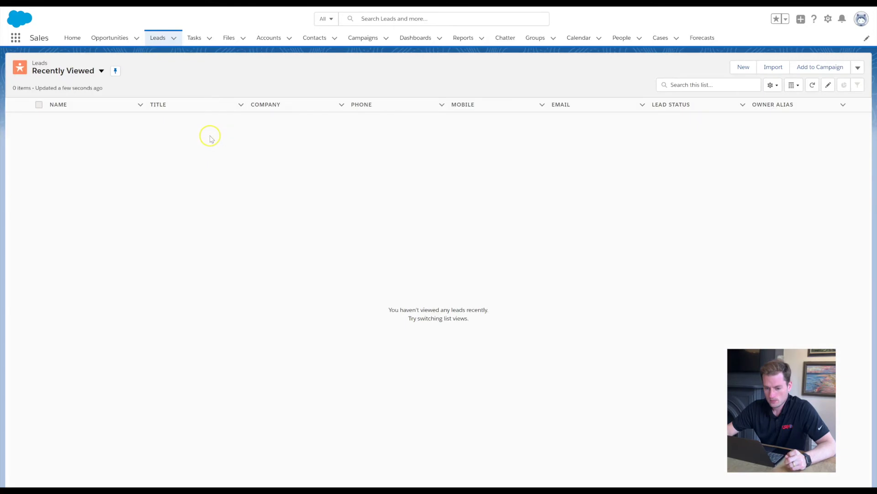
{"action": "left_click", "coordinate": [101, 71]}
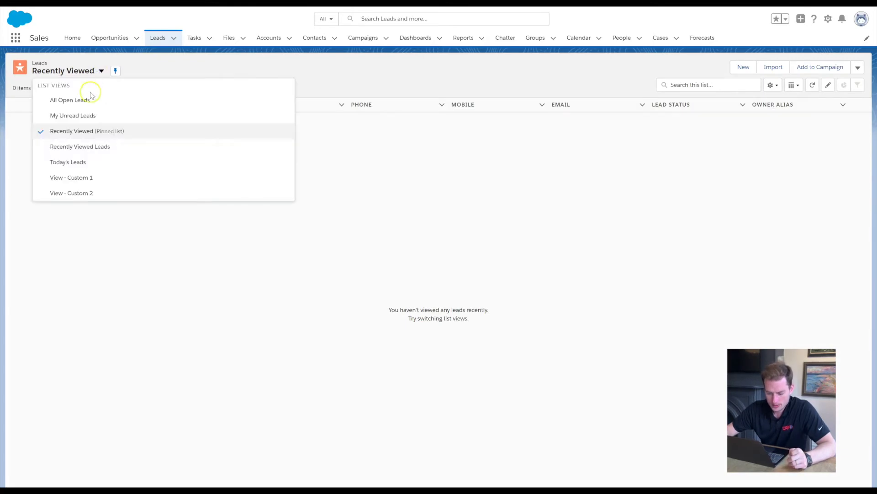
{"action": "left_click", "coordinate": [85, 101]}
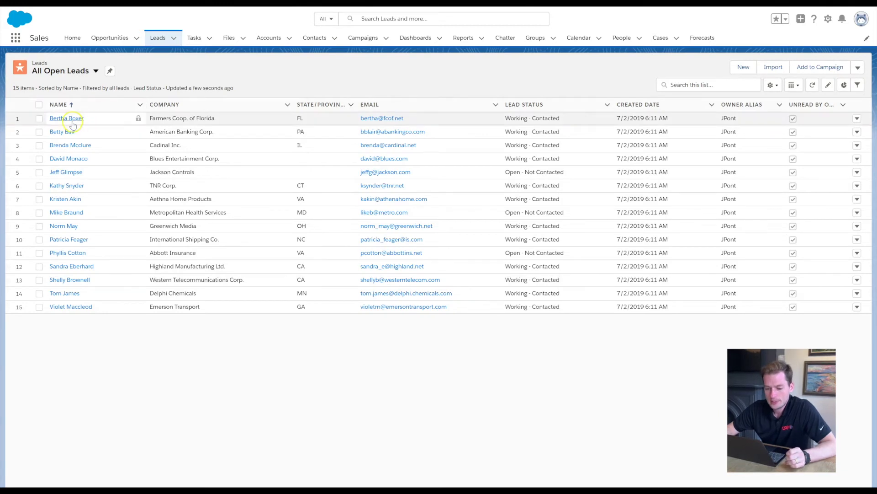
{"action": "left_click", "coordinate": [72, 118]}
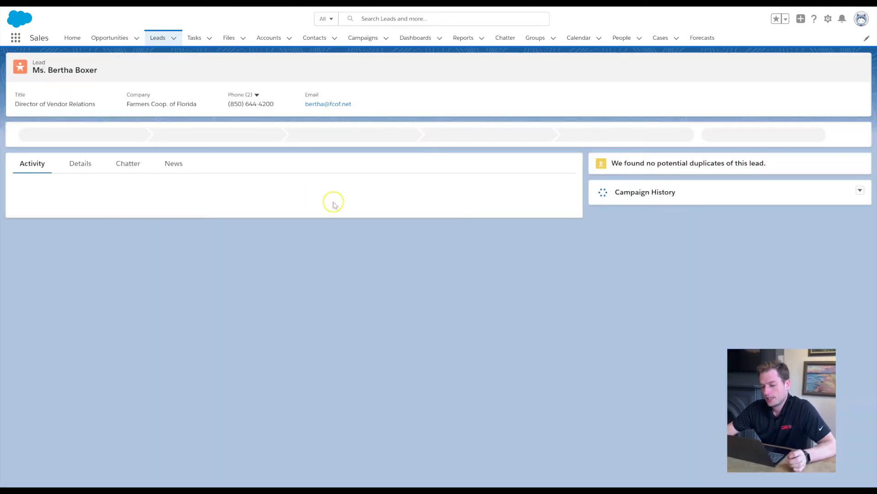
Step: In Bertha Boxer's Details, set Cookie to Oatmeal and save with Ctrl+S
{"action": "left_click", "coordinate": [83, 165]}
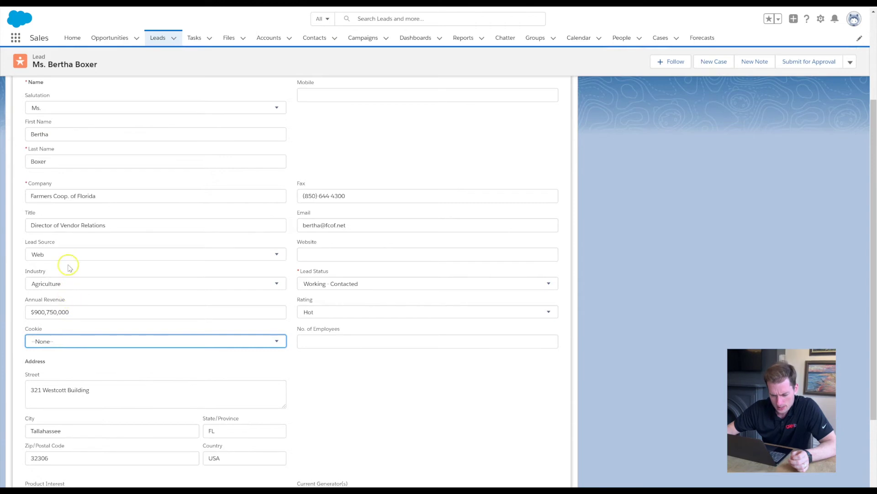
{"action": "left_click", "coordinate": [62, 349]}
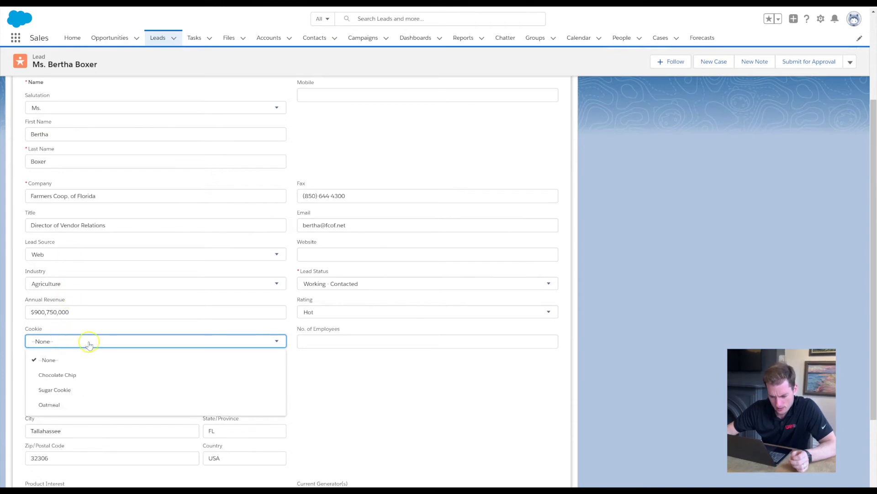
{"action": "left_click", "coordinate": [78, 404]}
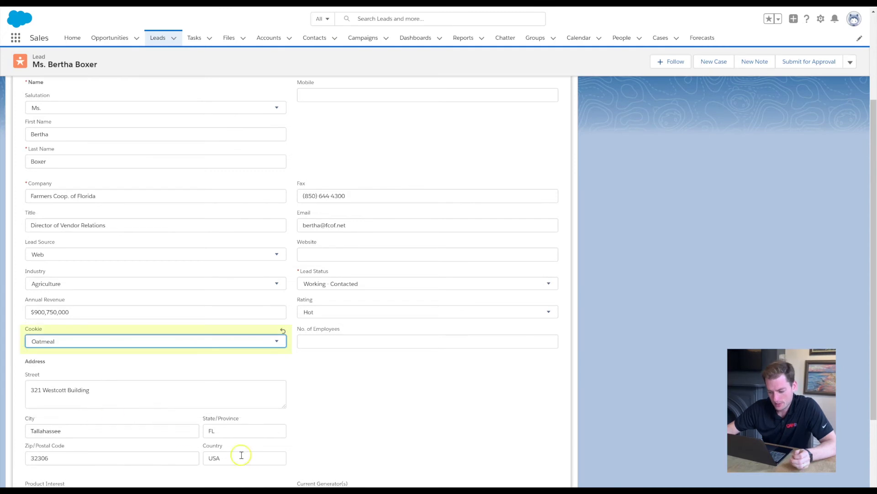
{"action": "key", "text": "ctrl+s"}
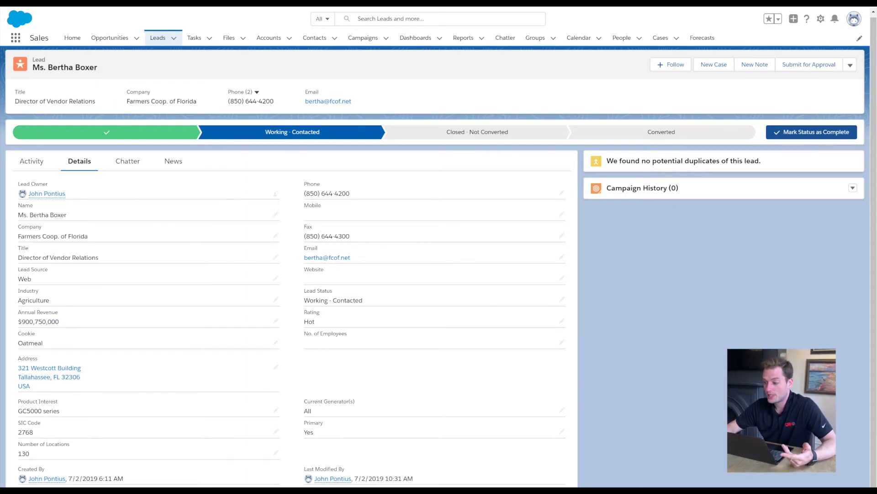
{"action": "left_click", "coordinate": [821, 20]}
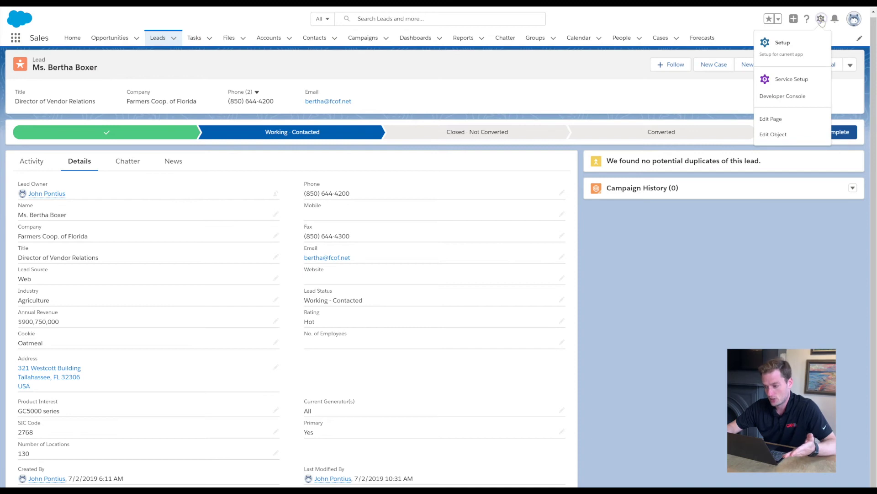
Step: Choose Setup from the gear menu to reopen the Setup home page
{"action": "left_click", "coordinate": [796, 42]}
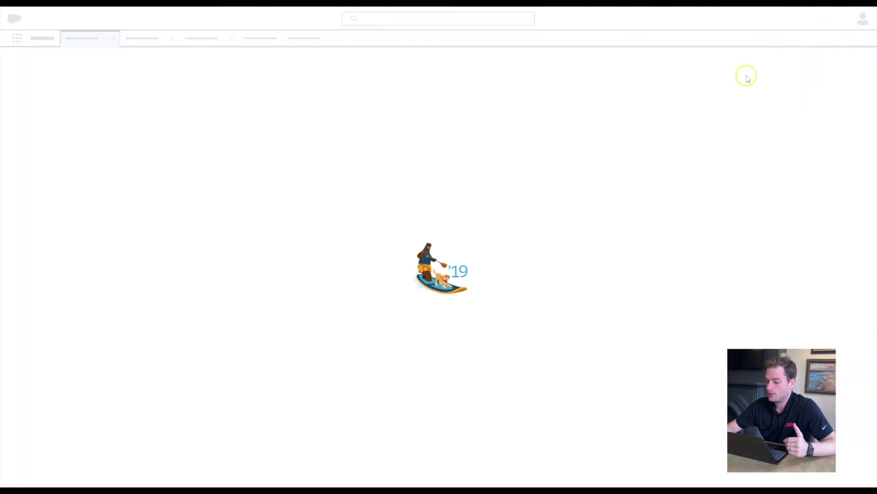